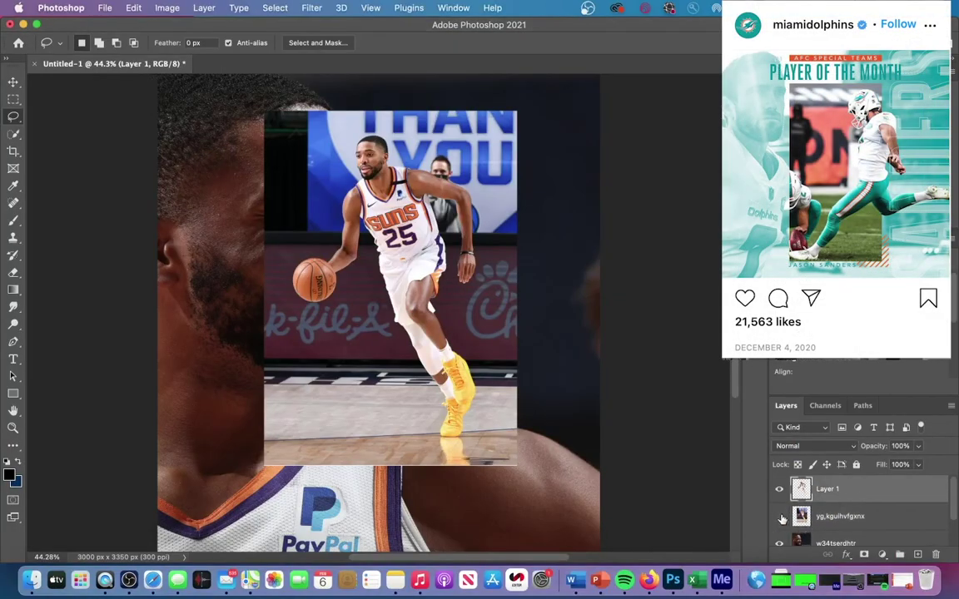
Show the yg,kguihvfgxnx photo layer, select it, and draw a lasso selection around the man standing behind the player.
left_click(780, 517)
left_click(781, 517)
left_click(862, 511)
scroll(380, 183, "up", 5)
scroll(358, 197, "up", 3)
scroll(358, 198, "right", 1)
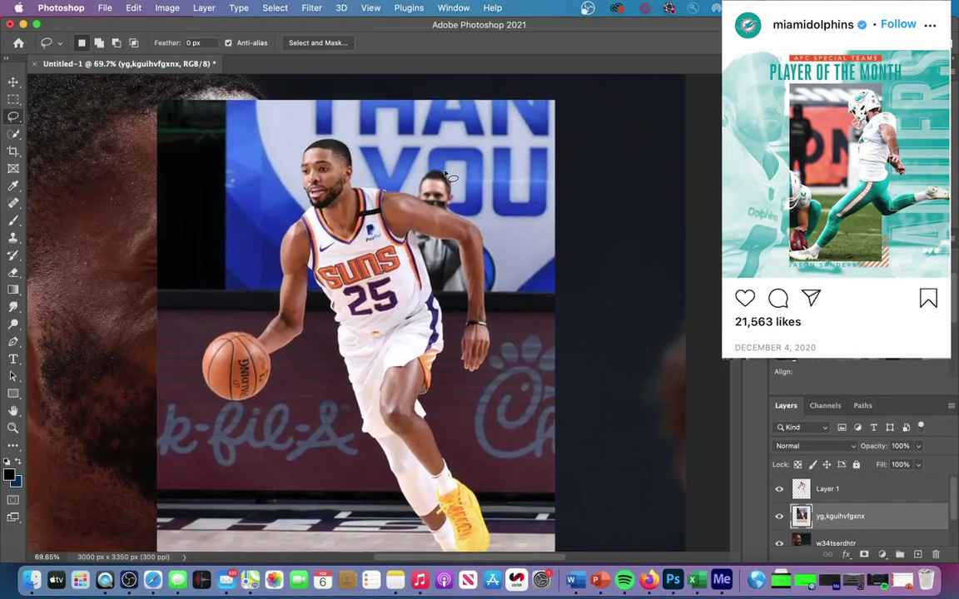
mouse_move(417, 204)
left_mouse_down()
mouse_move(470, 298)
mouse_move(480, 248)
mouse_move(458, 210)
mouse_move(441, 167)
left_mouse_up()
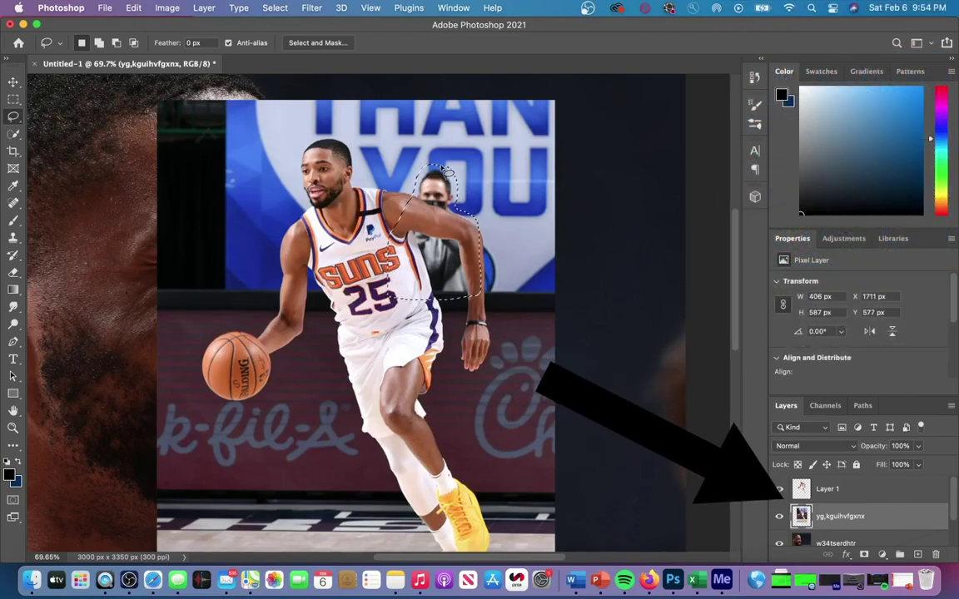
Fill the selected man with Content-Aware contents, Color Adaptation on, Normal mode and 100% opacity, and deselect.
right_click(450, 228)
left_click(466, 418)
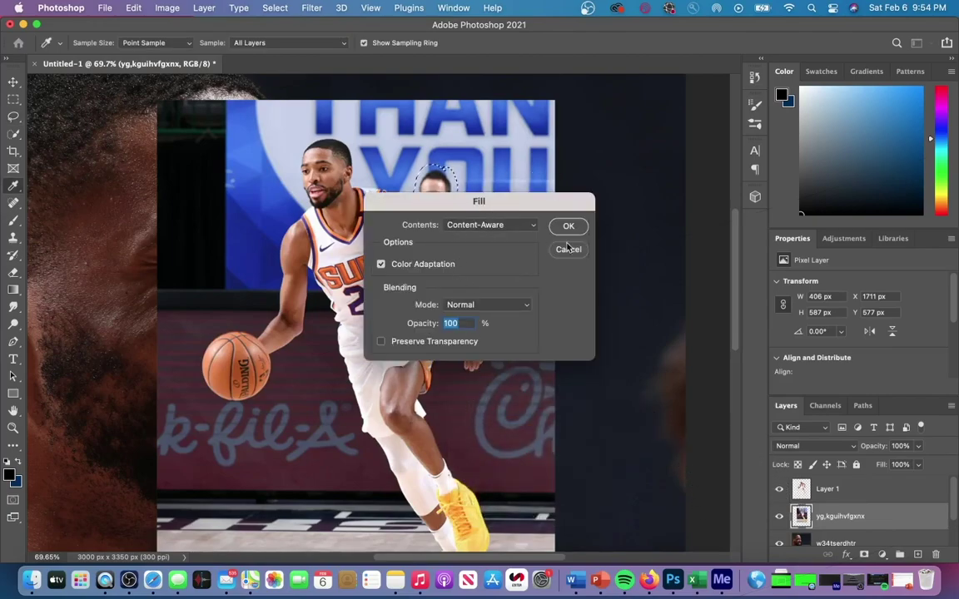
left_click(567, 225)
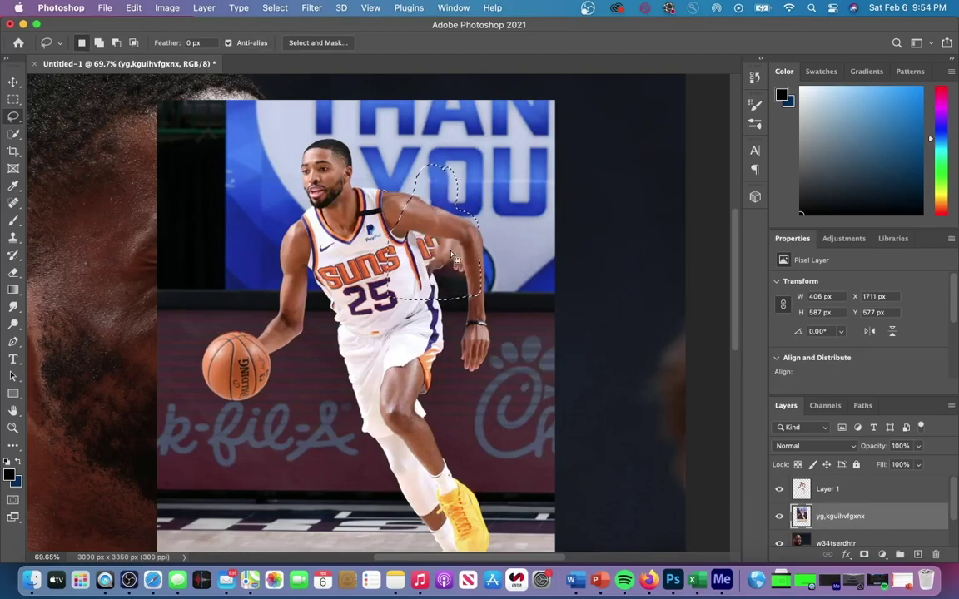
key("super+d")
scroll(451, 251, "down", 5)
scroll(451, 251, "up", 5)
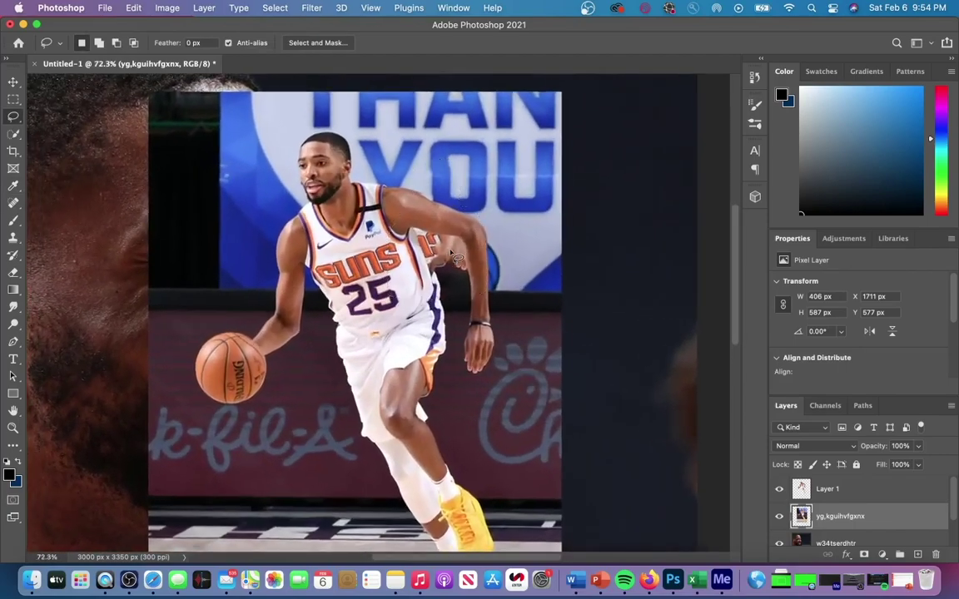
Reselect the same area behind the player's arm and apply the Content-Aware fill again.
key("super+shift+d")
scroll(456, 258, "up", 2)
scroll(456, 258, "down", 2)
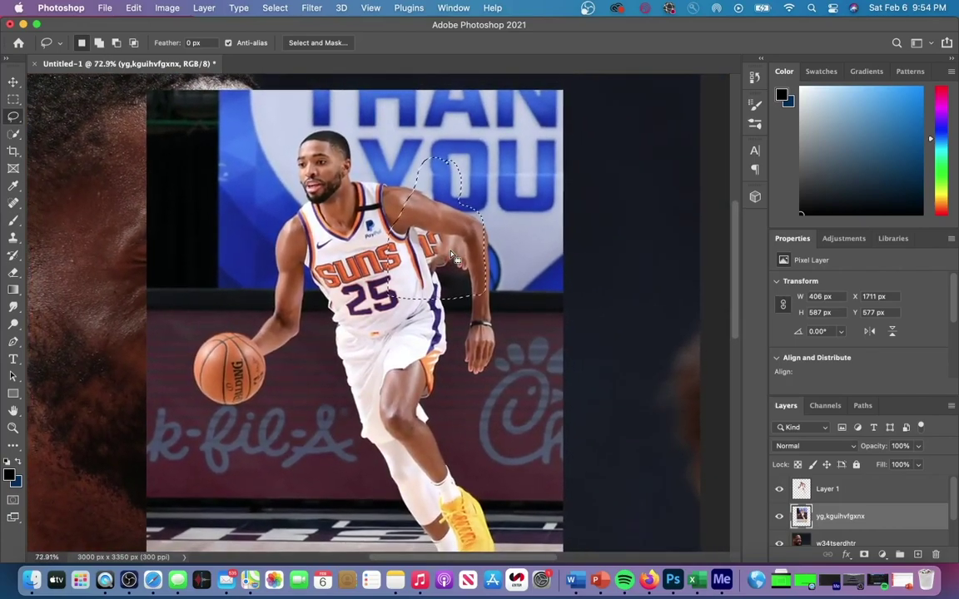
scroll(456, 260, "up", 1)
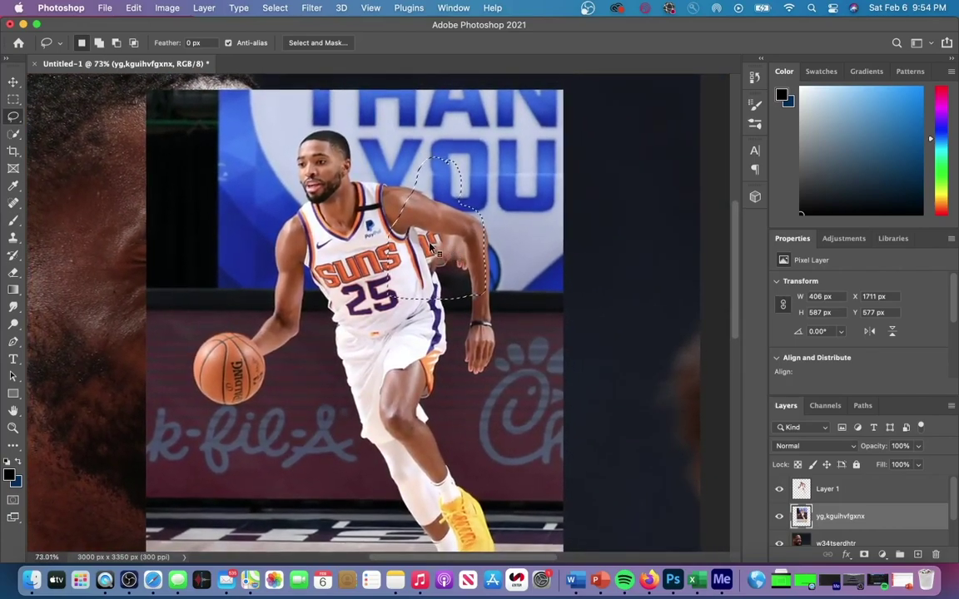
right_click(432, 249)
left_click(461, 434)
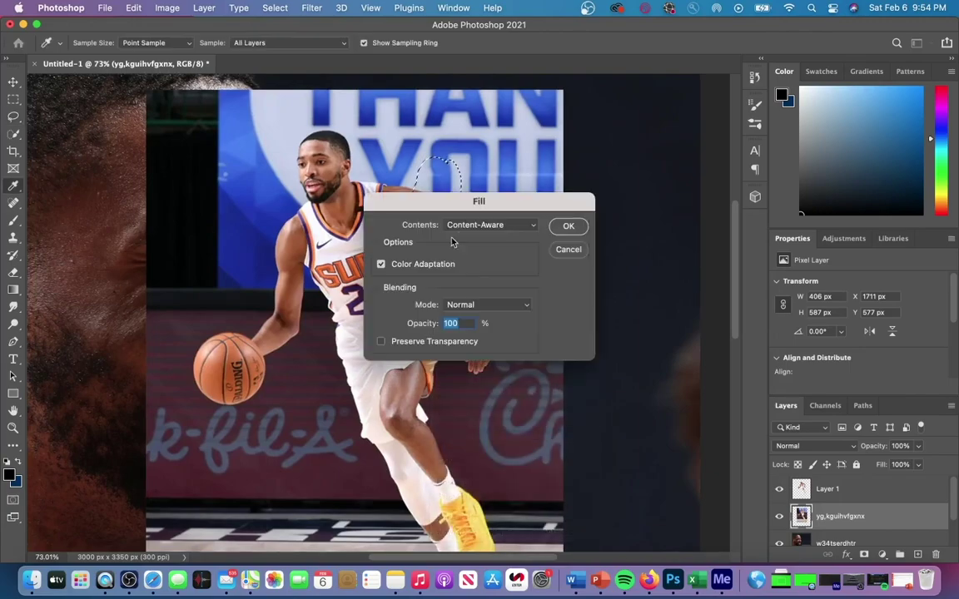
left_click(568, 227)
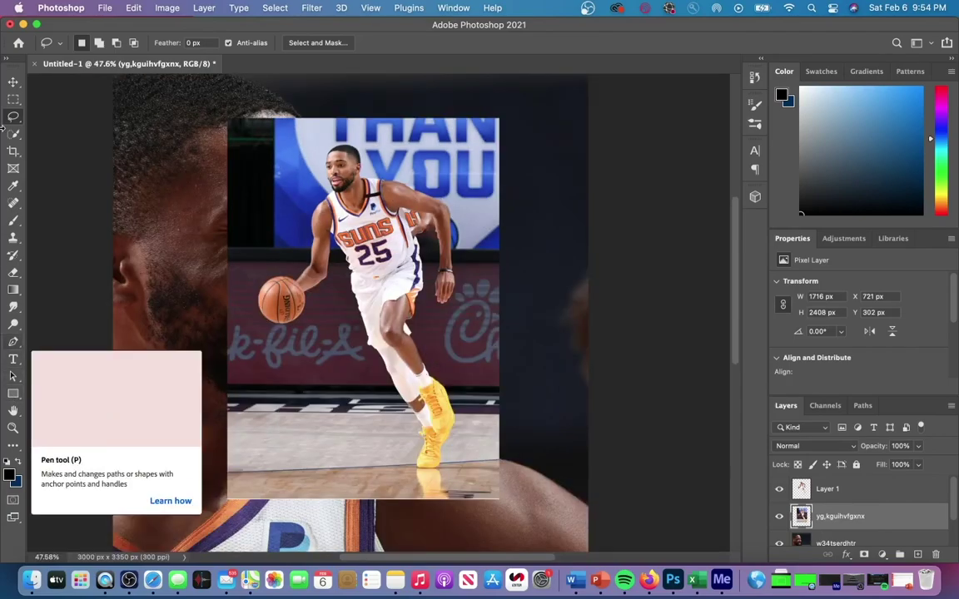
Delete the part of the game photo right of the player's torso using a rectangular marquee about 787 by 2639 px.
left_click(13, 99)
scroll(426, 217, "up", 1)
scroll(426, 218, "right", 1)
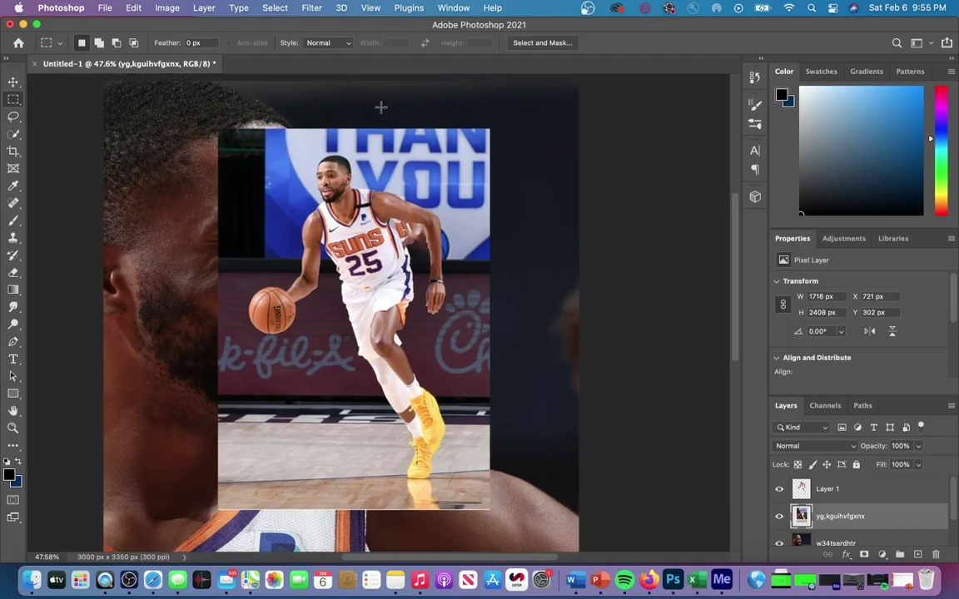
left_click_drag(386, 107, 559, 358)
scroll(536, 350, "up", 3)
scroll(535, 350, "left", 2)
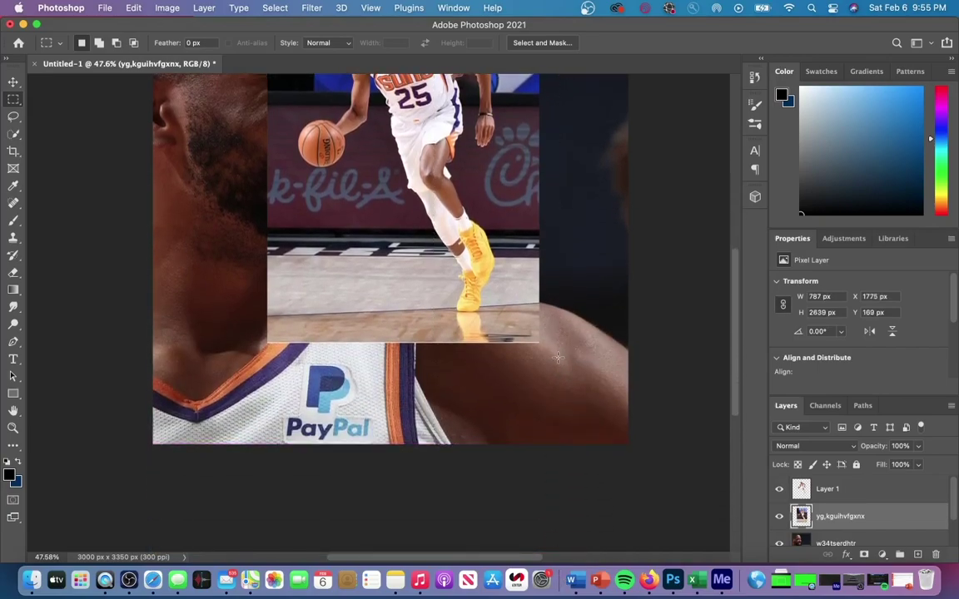
scroll(560, 365, "up", 3)
scroll(560, 365, "down", 2)
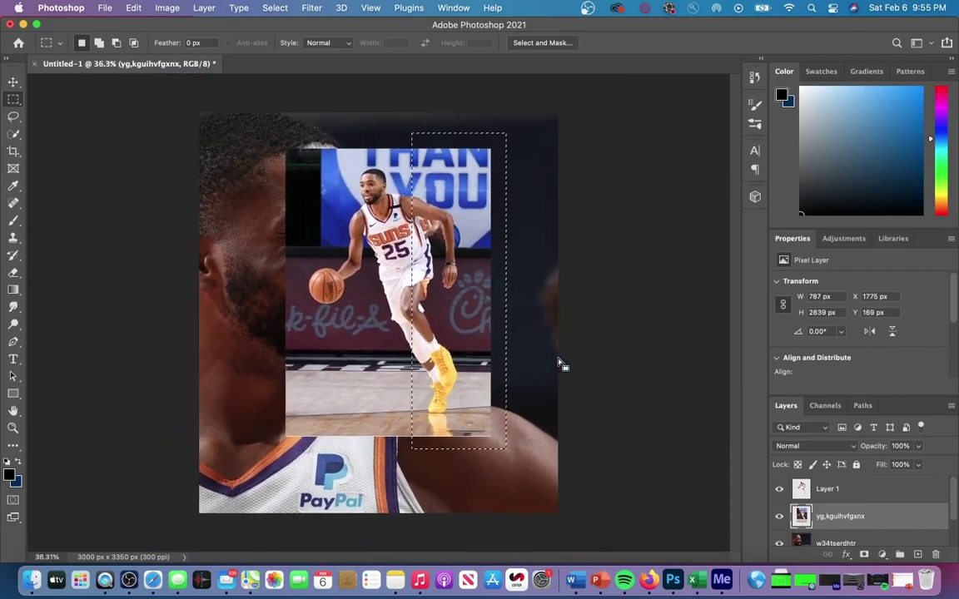
key("Delete")
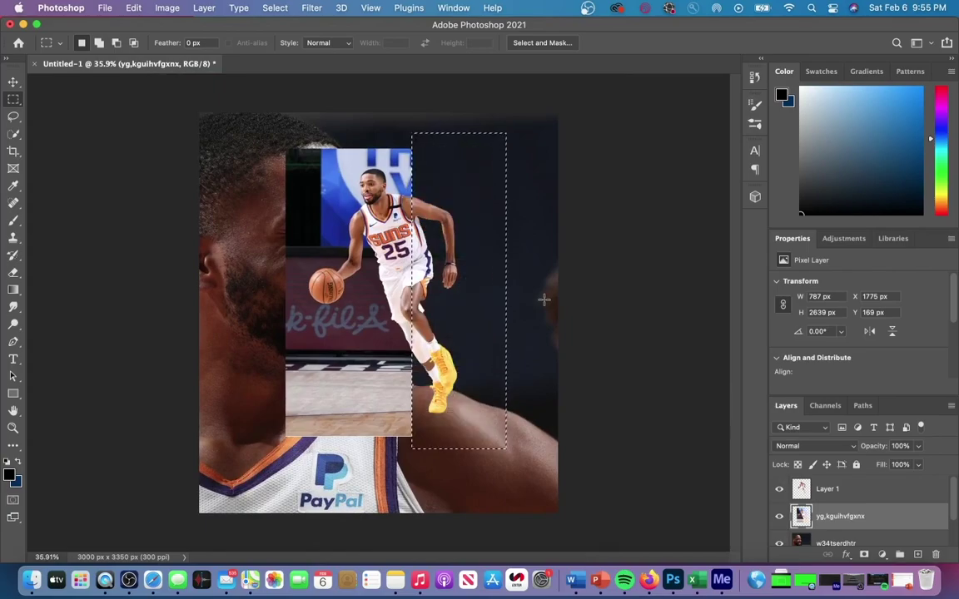
Delete a strip along the game photo's left edge up to the basketball with a marquee about 223 px wide, and clear the selection.
scroll(491, 256, "down", 1)
scroll(491, 255, "down", 2)
scroll(491, 255, "up", 3)
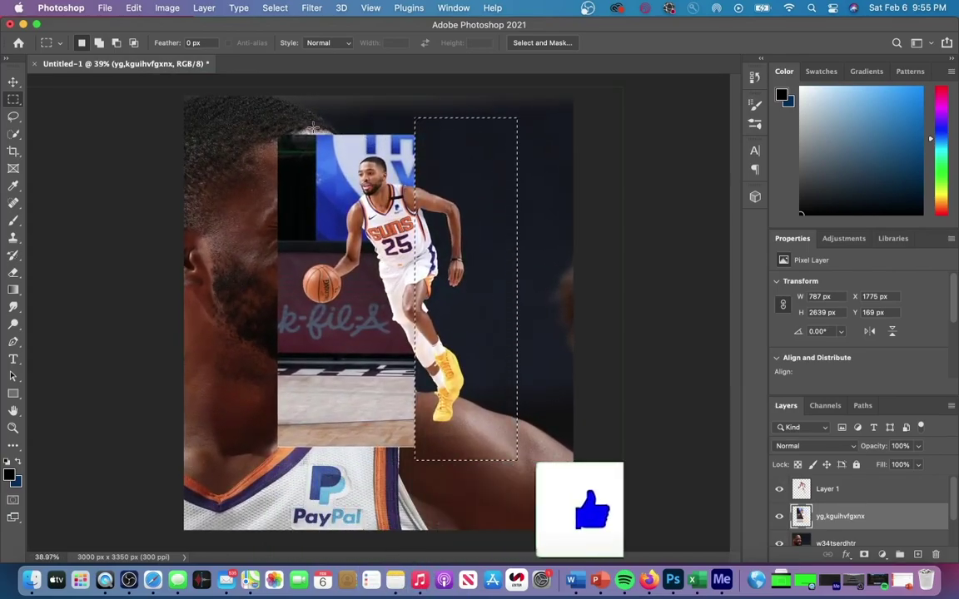
left_click_drag(275, 115, 303, 483)
key("Delete")
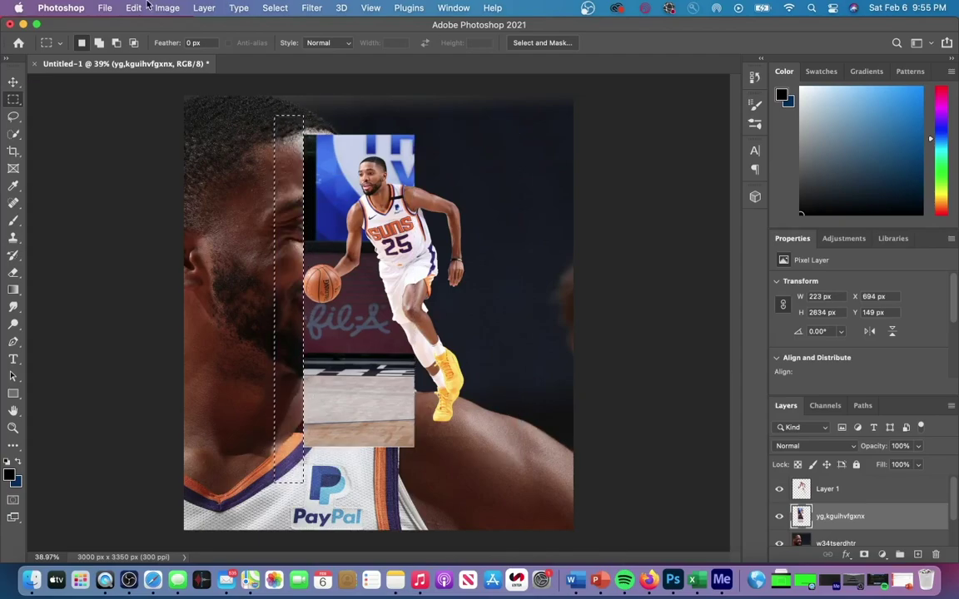
left_click(274, 7)
left_click(288, 34)
scroll(338, 187, "up", 3)
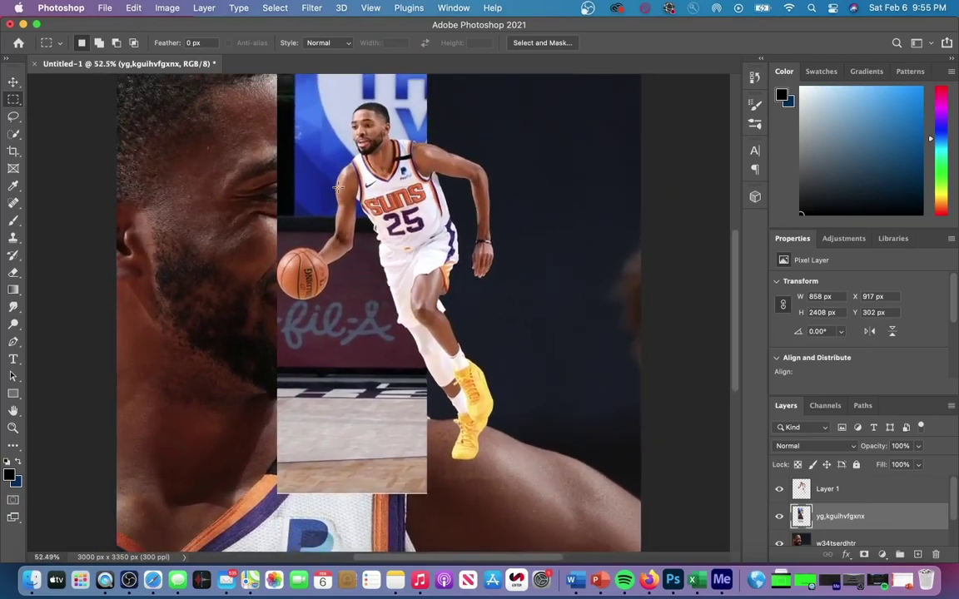
scroll(437, 419, "down", 3)
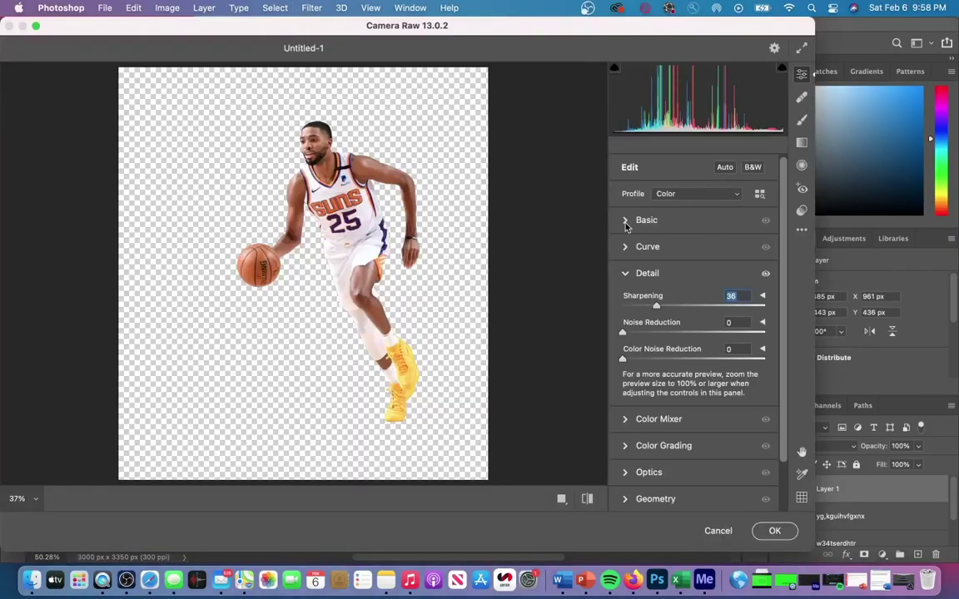
Set the player cutout's Camera Raw values to Contrast +8, Highlights +19, Shadows -25, Whites +18, Blacks -26, Texture +40, Clarity +51 and Vibrance +21.
left_click(625, 220)
left_click_drag(693, 411, 730, 430)
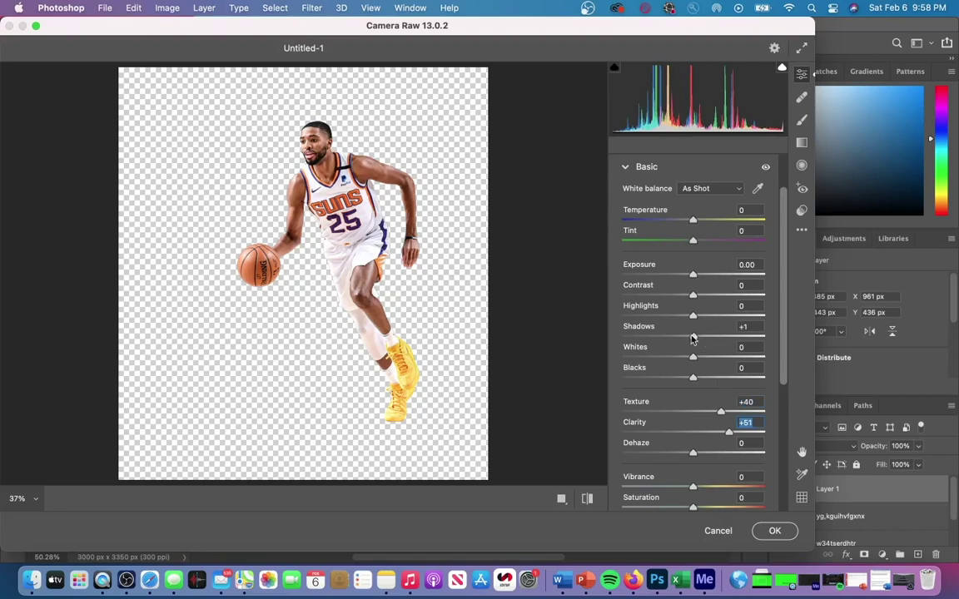
left_click_drag(692, 338, 676, 337)
left_click_drag(693, 297, 706, 318)
left_click_drag(693, 357, 709, 403)
scroll(691, 453, "down", 3)
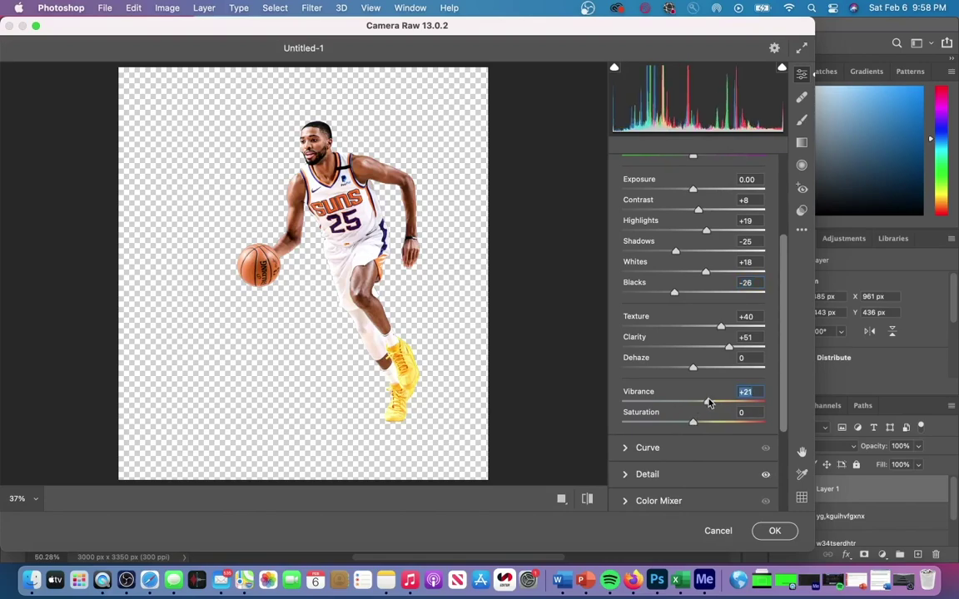
Set the player cutout's Sharpening to 56, Noise Reduction to 70 and Color Noise Reduction to 22, and apply the Camera Raw filter.
scroll(709, 403, "down", 3)
left_click(658, 400)
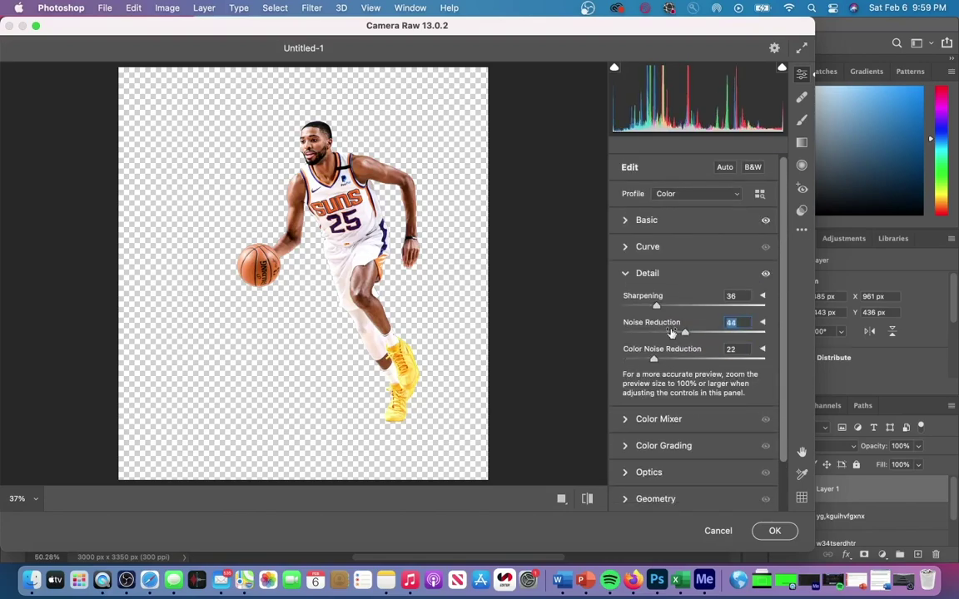
left_click_drag(672, 333, 697, 333)
left_click(393, 278)
scroll(393, 278, "up", 5)
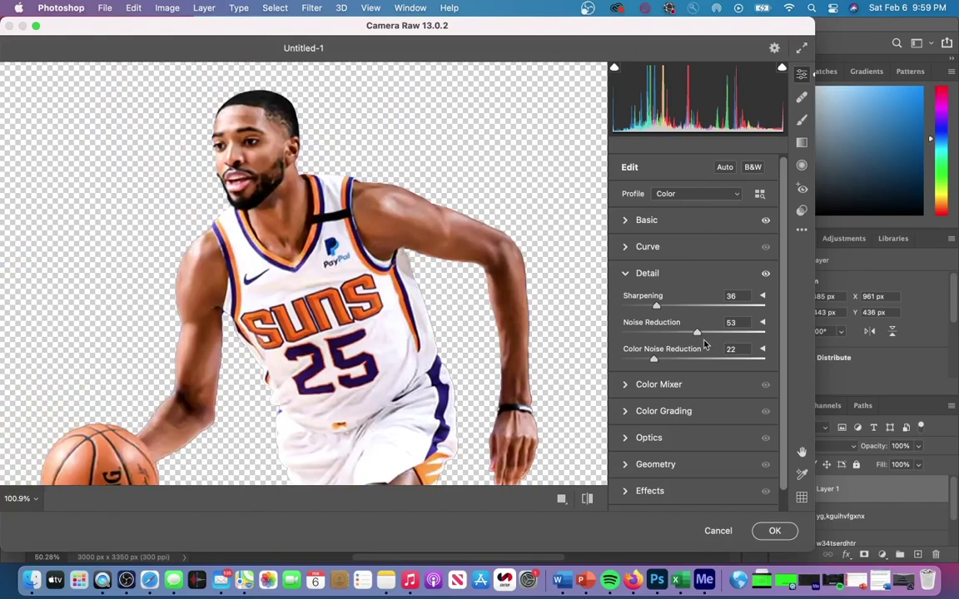
left_click(775, 531)
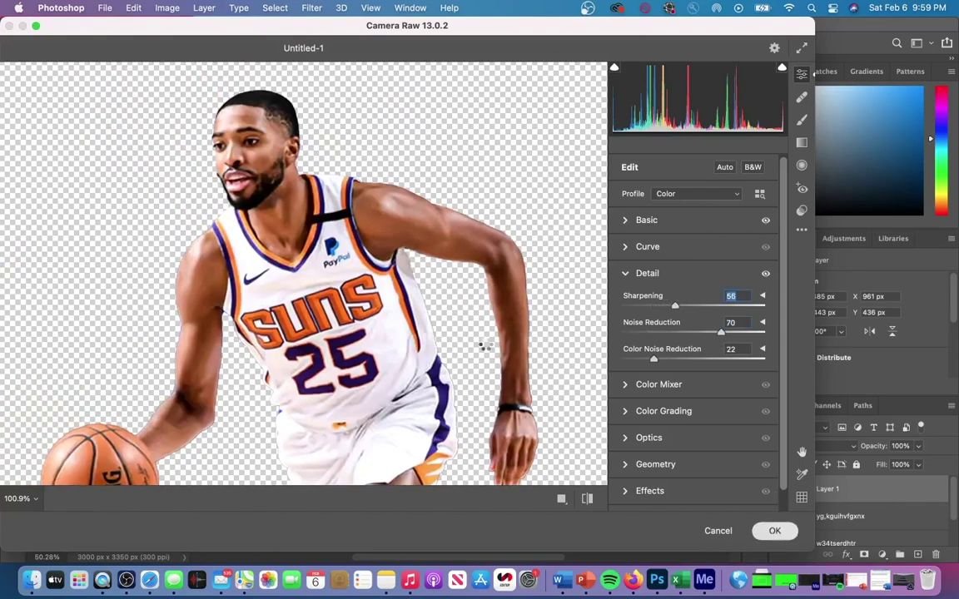
Raise the Clarity of the cropped game photo behind the player with the Camera Raw filter and apply it.
left_click(313, 8)
left_click(372, 106)
left_click_drag(692, 485, 723, 486)
key("Return")
scroll(483, 431, "up", 1)
scroll(483, 431, "down", 1)
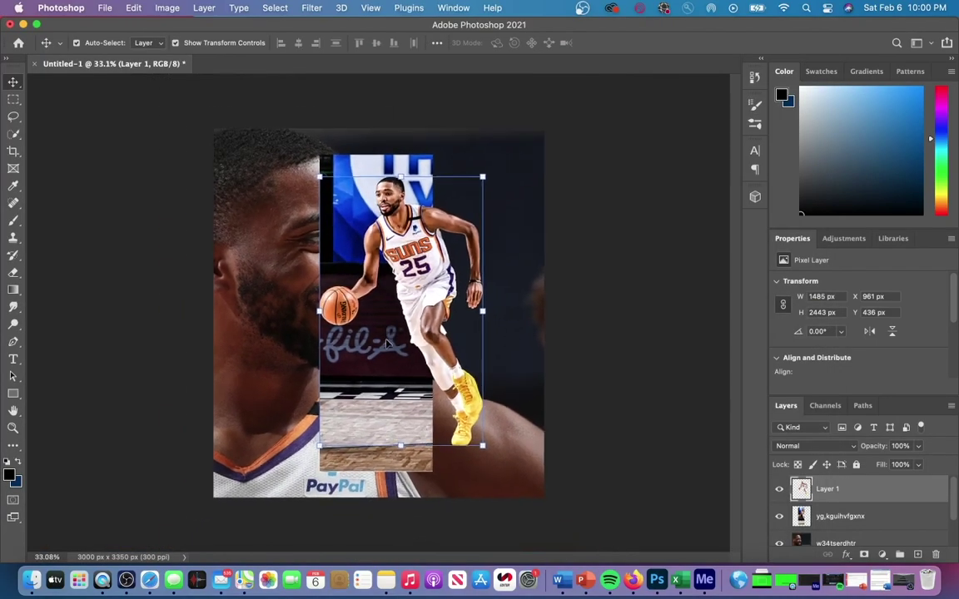
Open the w34tserdhtr portrait layer in the Camera Raw filter and set Texture to +100 and Clarity to +36.
left_click(616, 225)
scroll(851, 509, "down", 1)
left_click(851, 509)
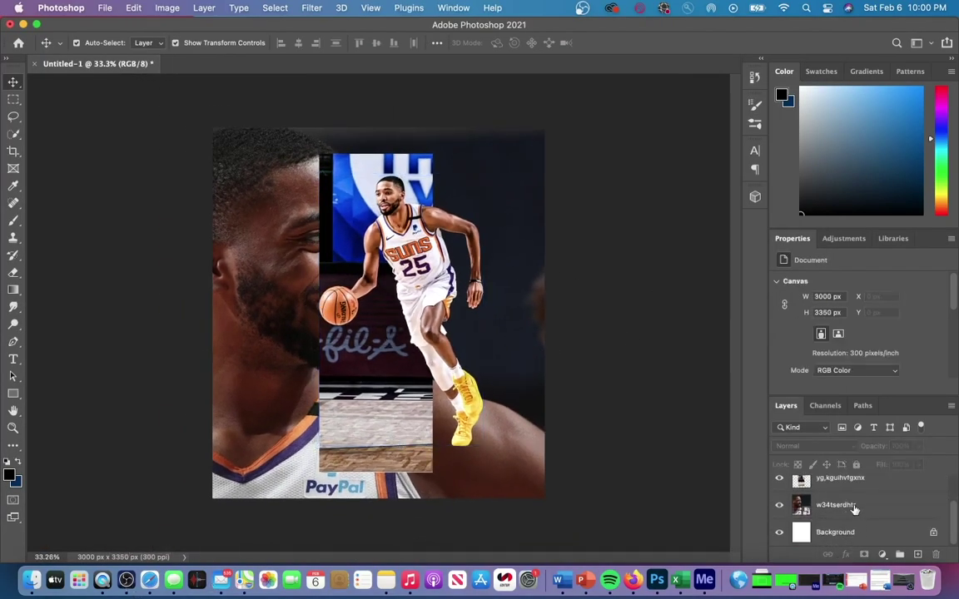
left_click(312, 7)
left_click(375, 108)
left_click_drag(692, 464, 754, 461)
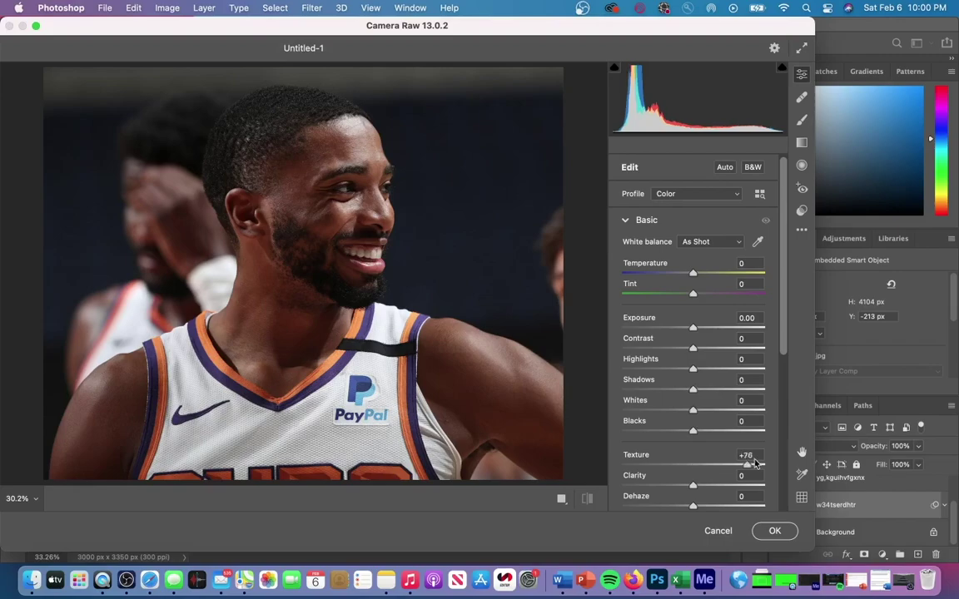
left_click_drag(693, 486, 718, 482)
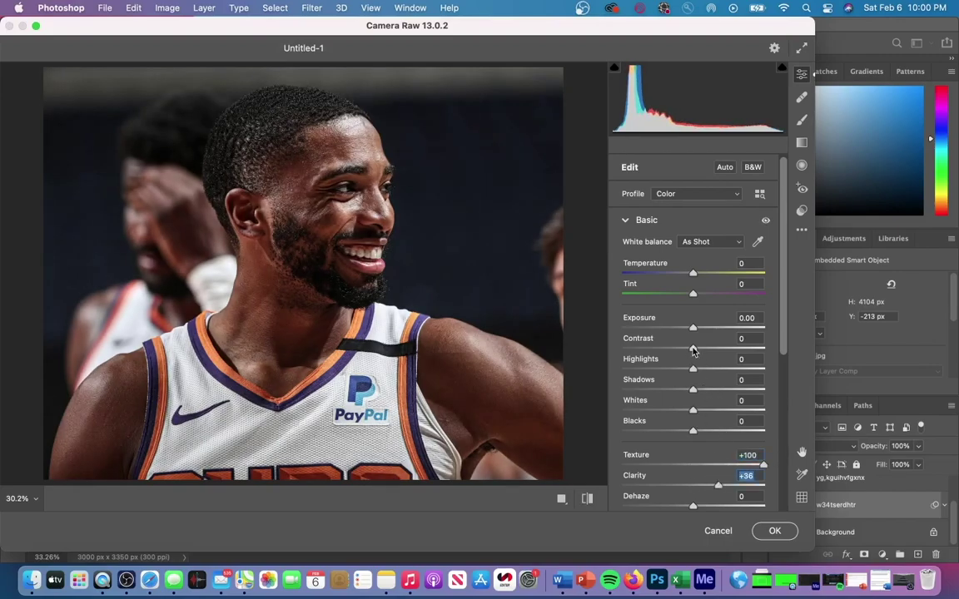
Set the portrait's Contrast to +18, Highlights to +14 and Shadows to -13, and apply the Camera Raw filter.
left_click_drag(694, 351, 706, 349)
left_click_drag(692, 369, 684, 392)
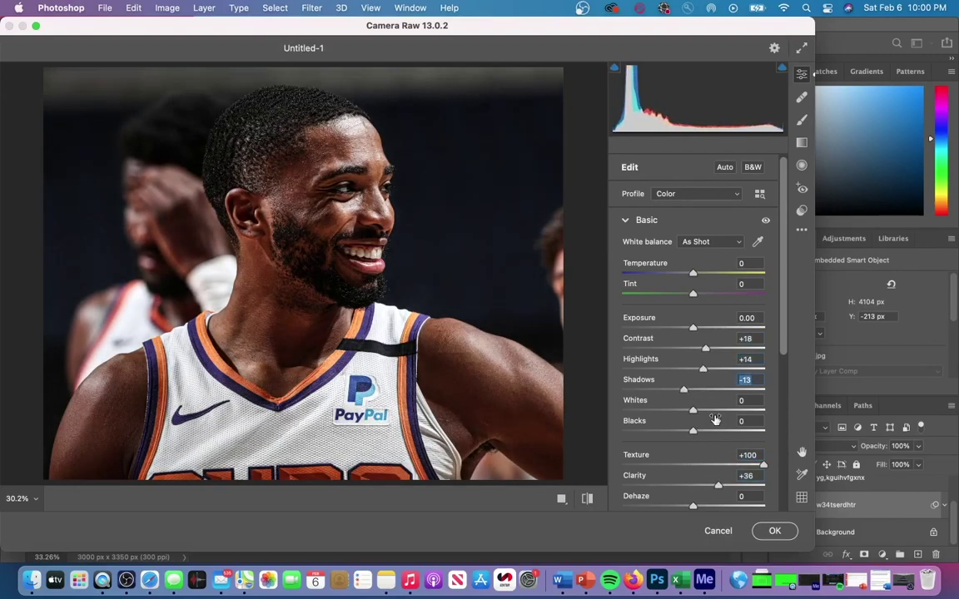
scroll(708, 425, "down", 5)
left_click(647, 441)
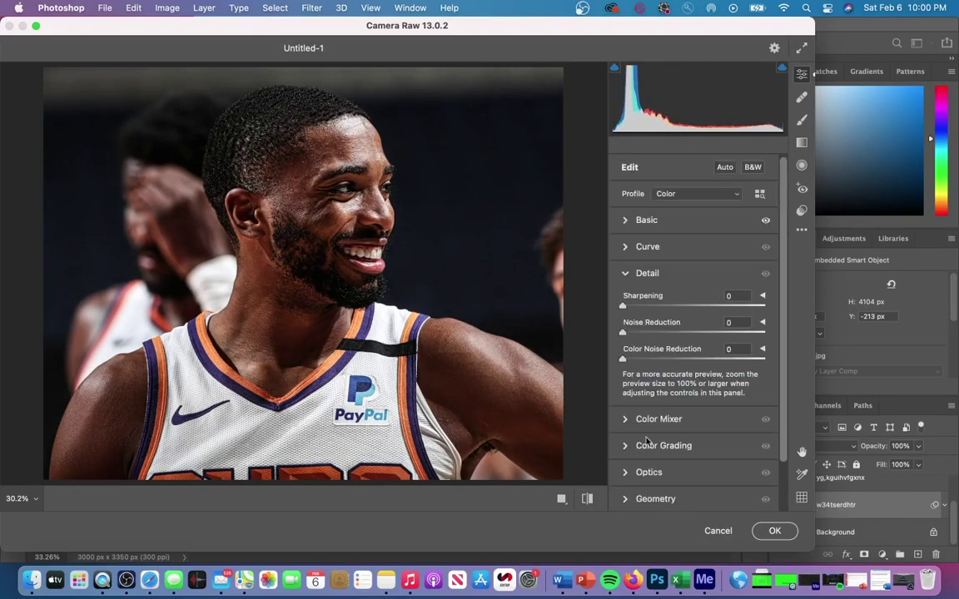
left_click(791, 531)
key("super+equal")
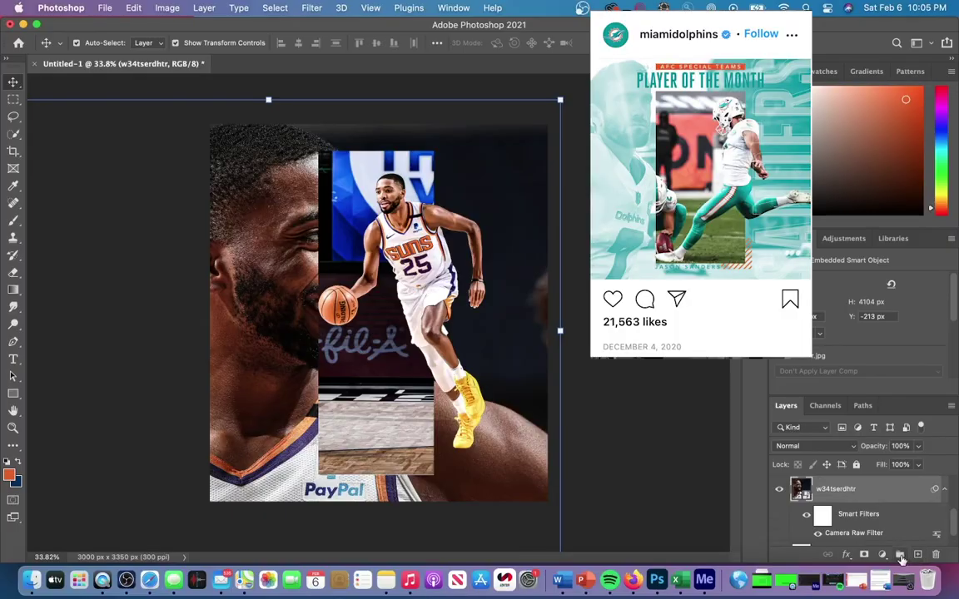
Add a solid color fill of orange e56020 above the portrait layer and lower its opacity so the portrait shows through.
left_click(880, 554)
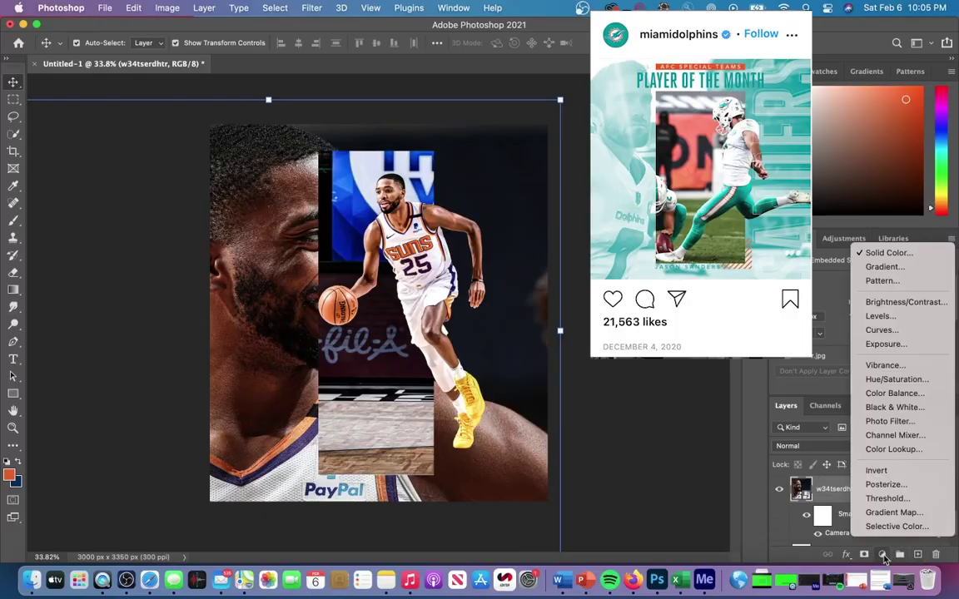
left_click(885, 253)
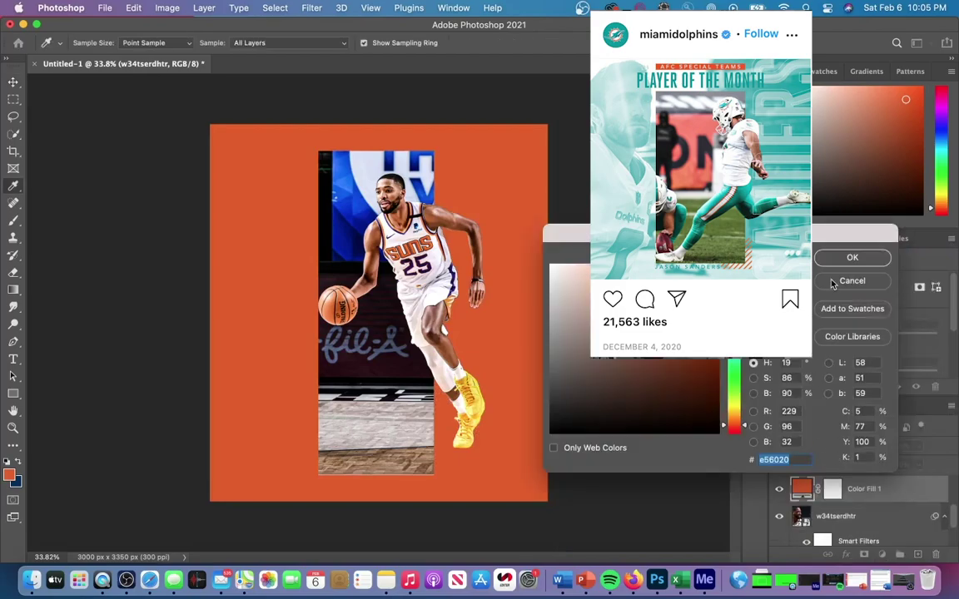
left_click(853, 259)
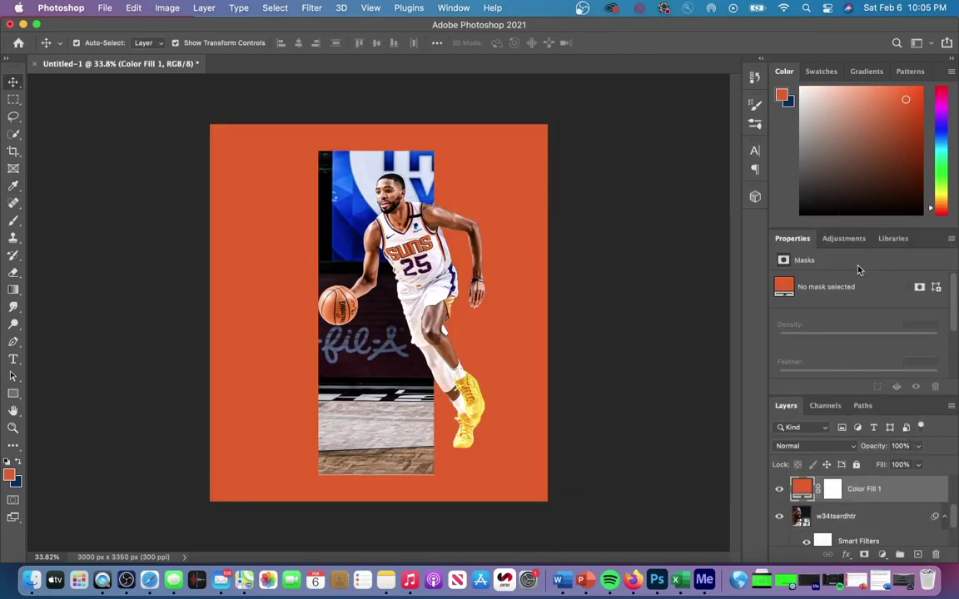
left_click(920, 450)
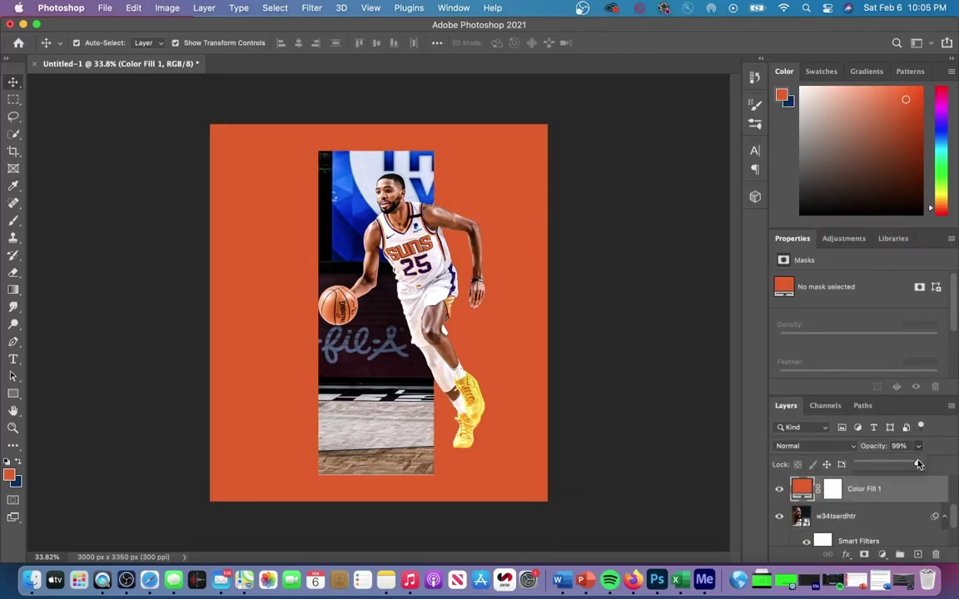
left_click_drag(894, 462, 895, 462)
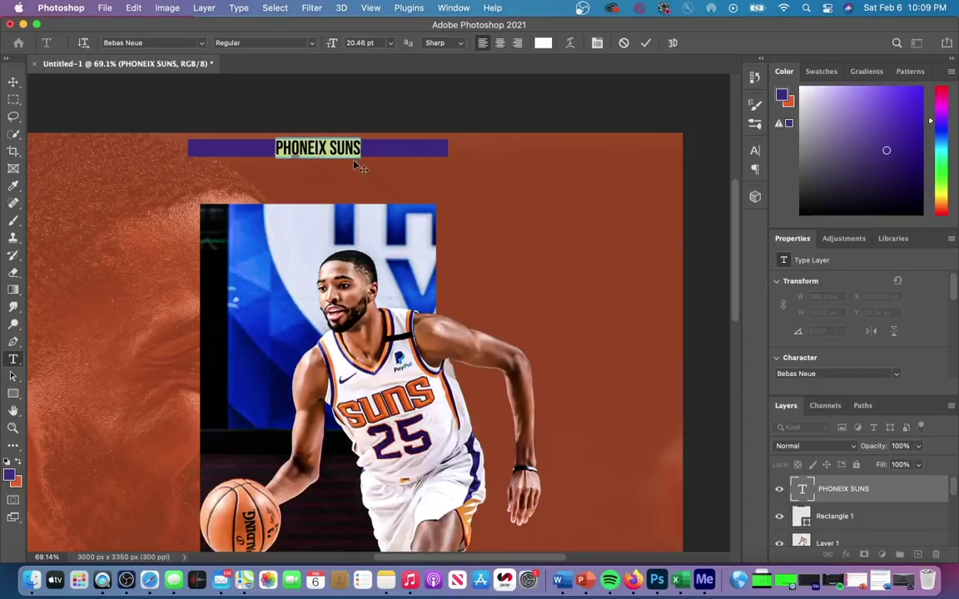
Set the tracking of the PHONEIX SUNS heading text on the purple bar to 400.
left_click(454, 7)
left_click(478, 158)
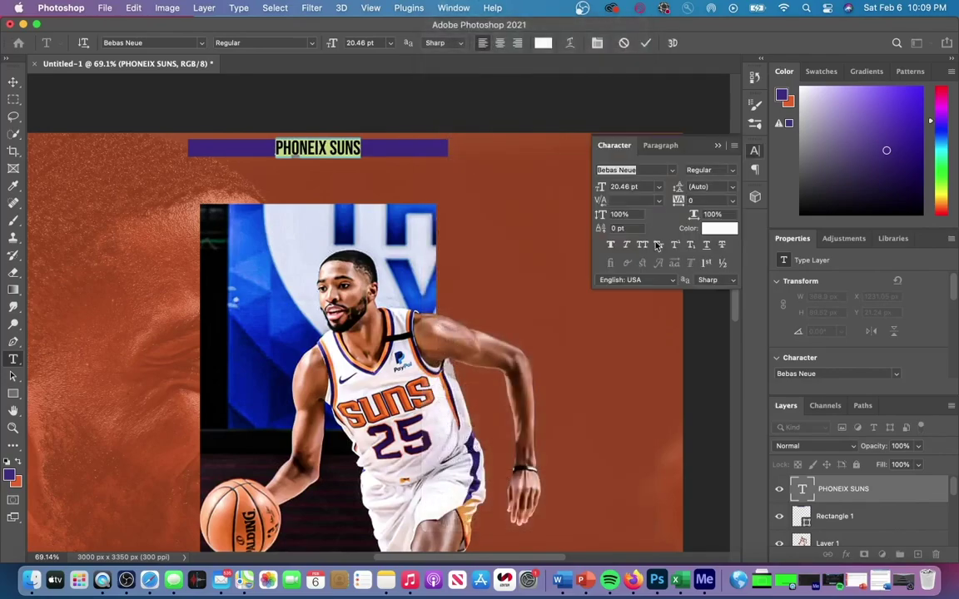
left_click(733, 201)
left_click(712, 389)
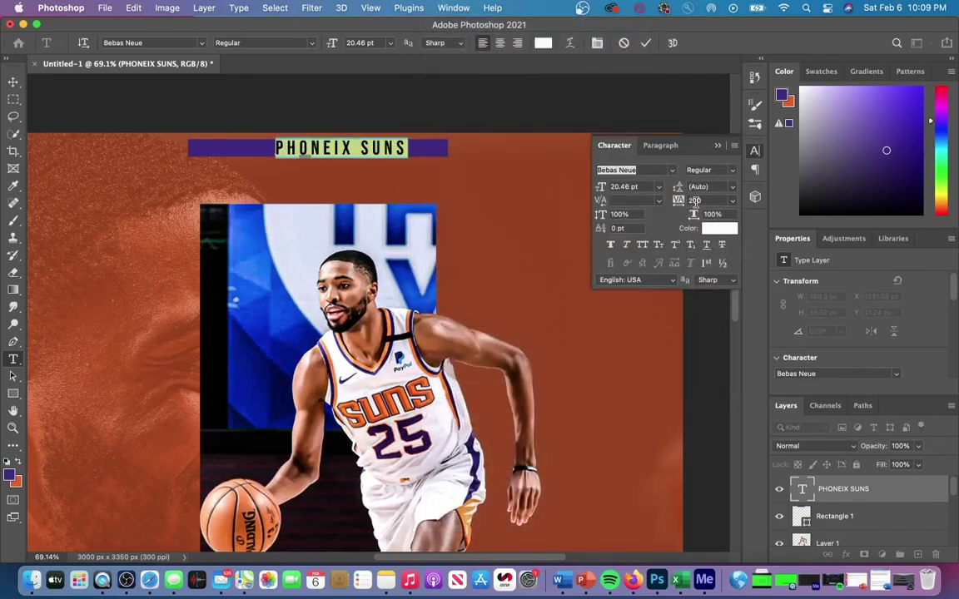
key("Return")
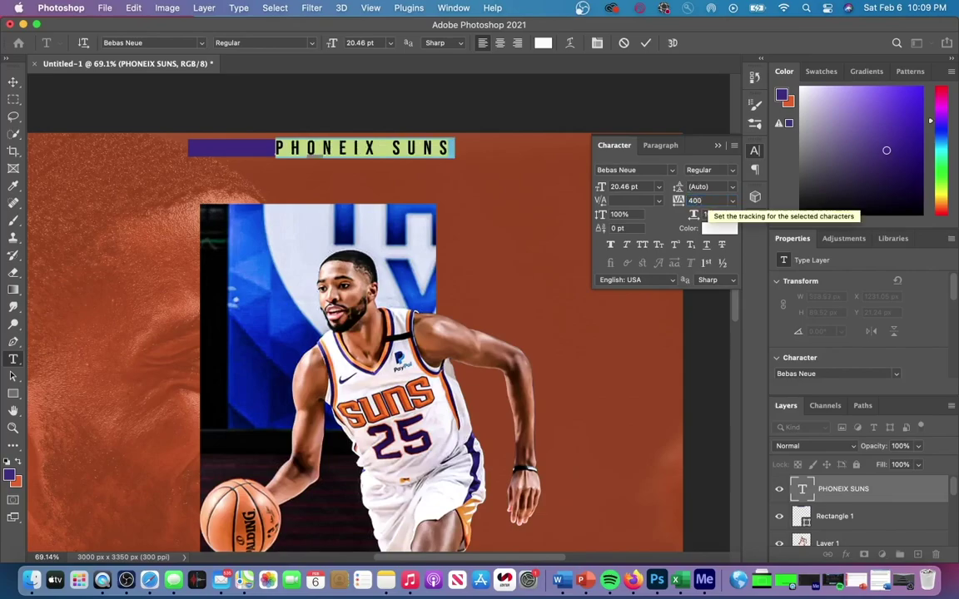
left_click(718, 147)
left_click(13, 81)
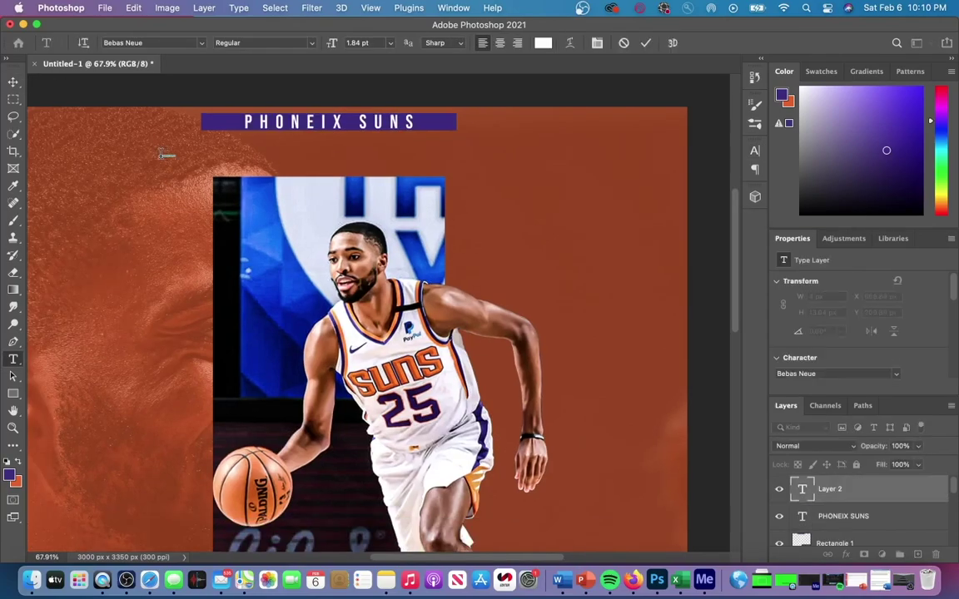
Add the heading ROOKIE OF THE MONTH in orange c76302 beneath the purple PHONEIX SUNS bar.
left_click_drag(160, 154, 391, 188)
left_click(542, 42)
left_click(733, 420)
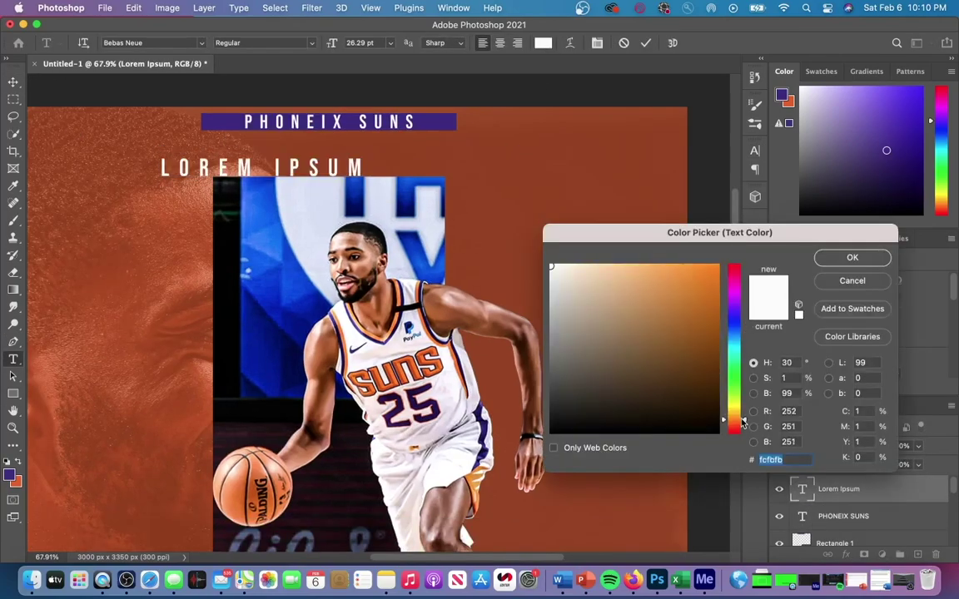
left_click_drag(716, 274, 718, 301)
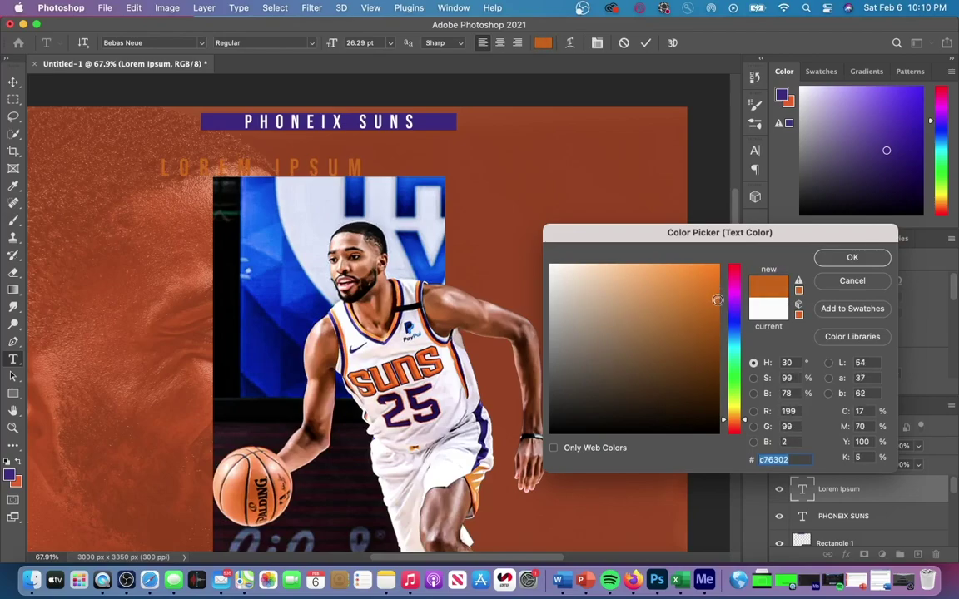
left_click(852, 257)
type("ROOKIE OF THE MONTH")
key("ctrl+Return")
key("ctrl+t")
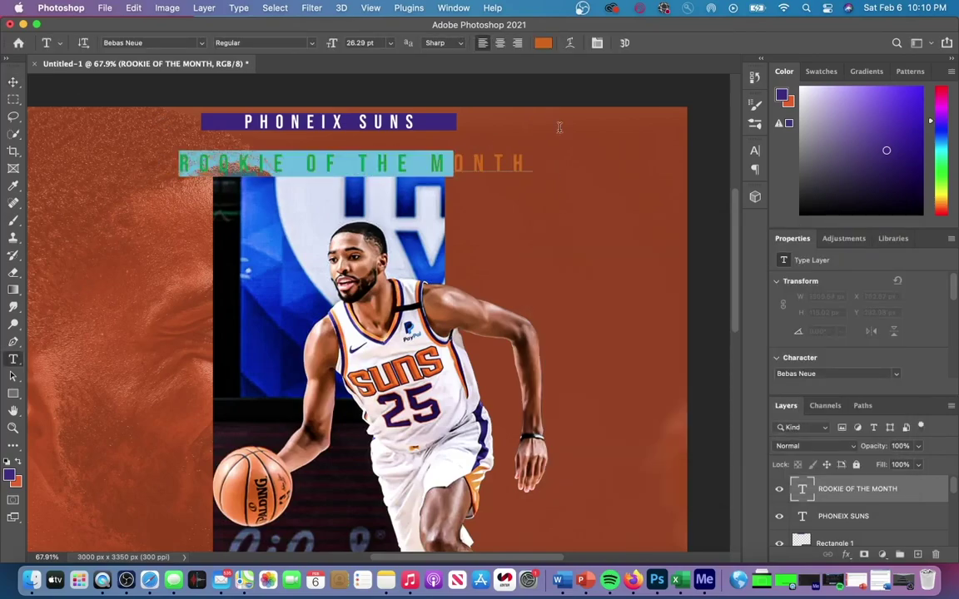
Try the Akira Expanded Super Bold font on the ROOKIE OF THE MONTH heading and bring up its character settings.
left_click(150, 42)
scroll(182, 97, "down", 5)
left_click(146, 161)
left_click(454, 7)
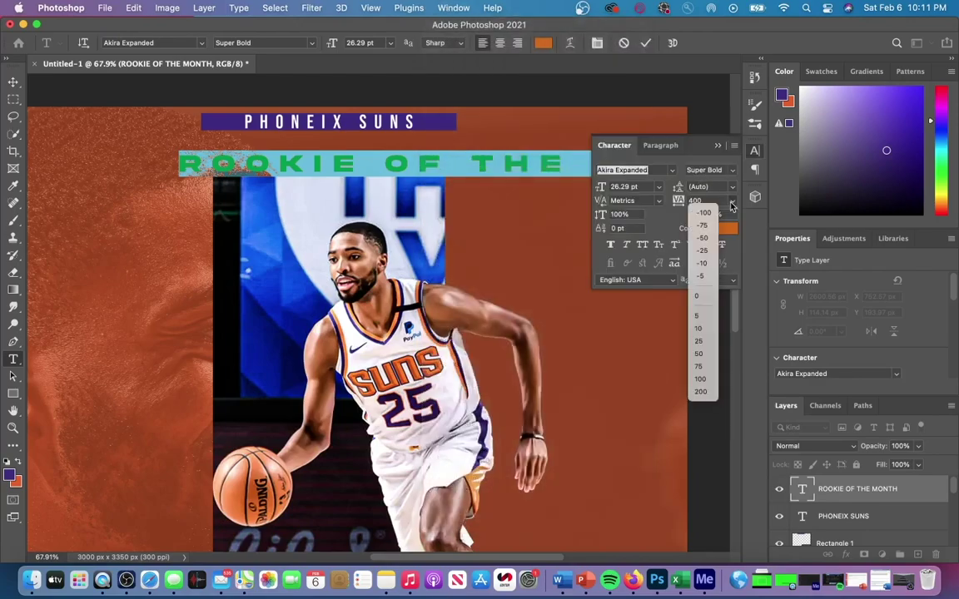
Set the ROOKIE OF THE MONTH heading to the Gobold font with a tracking of 75.
left_click(150, 43)
left_click(188, 344)
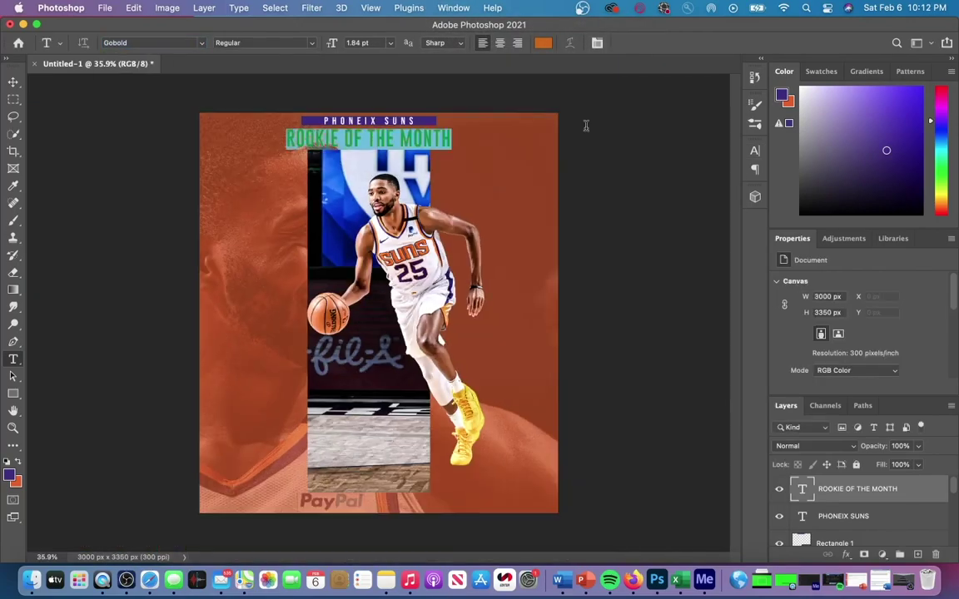
left_click(453, 7)
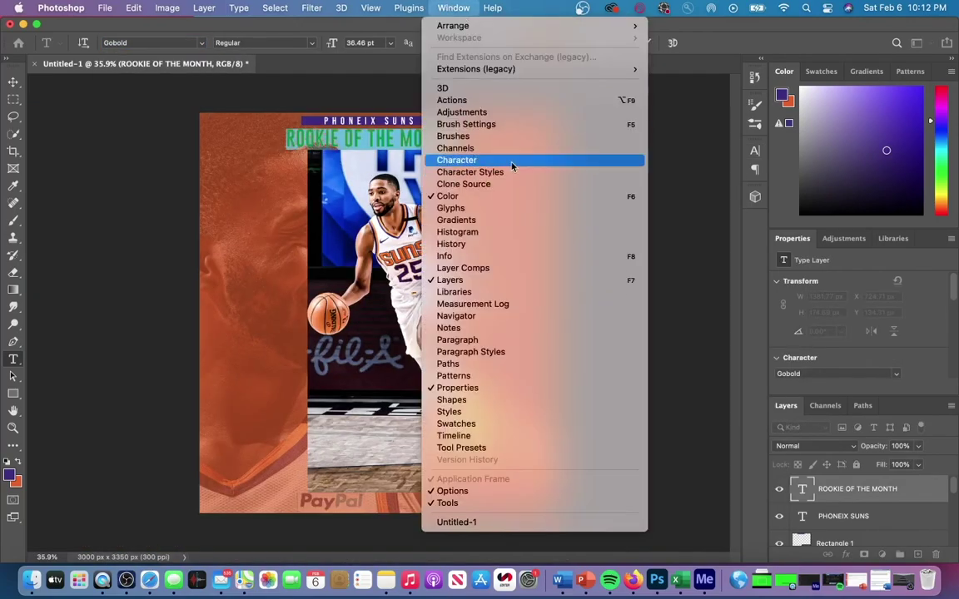
left_click(509, 160)
left_click(735, 201)
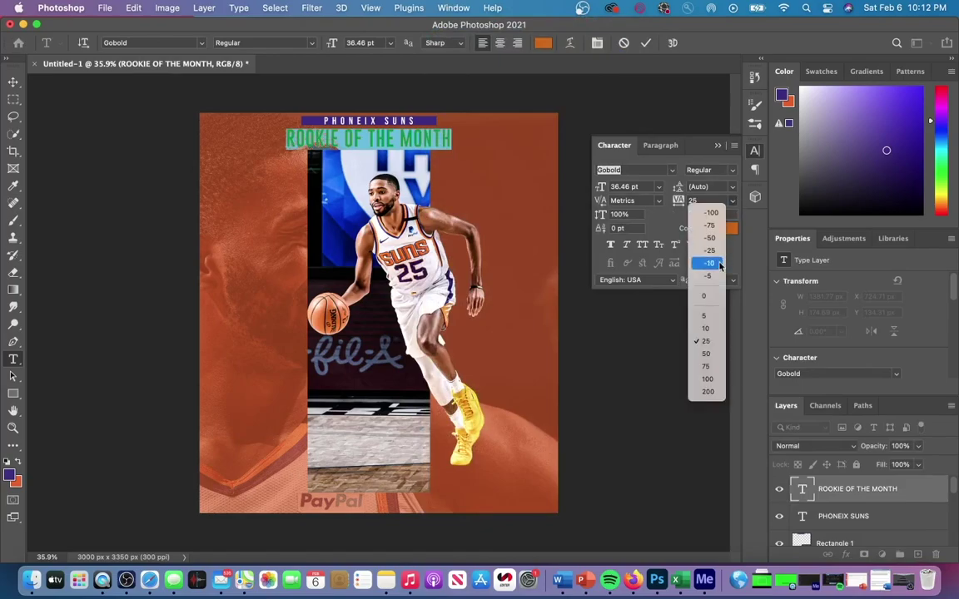
left_click(706, 366)
left_click(718, 147)
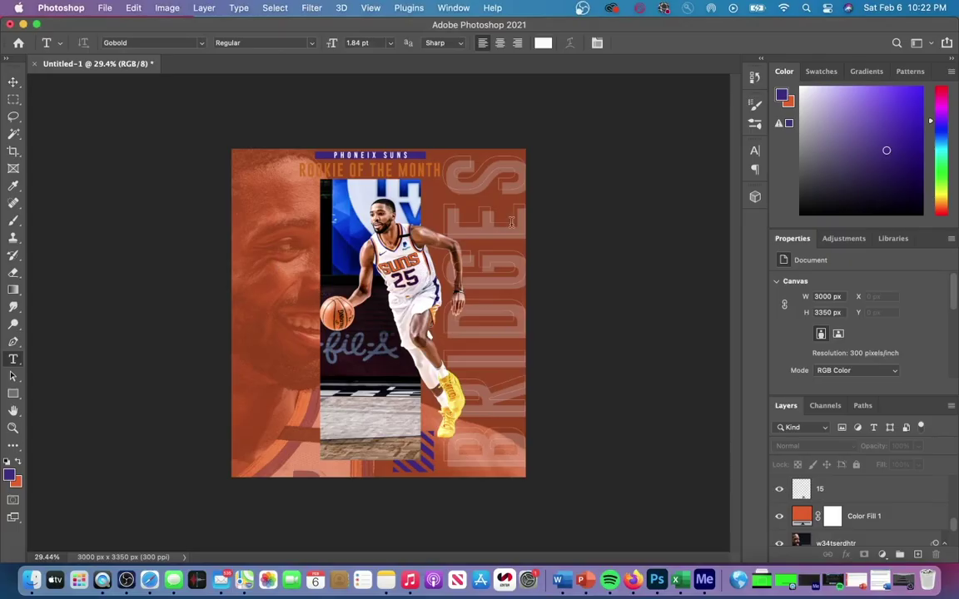
Examine the Stroke effect in the layer style of the vertical outlined BRIDGES text.
left_click(511, 221)
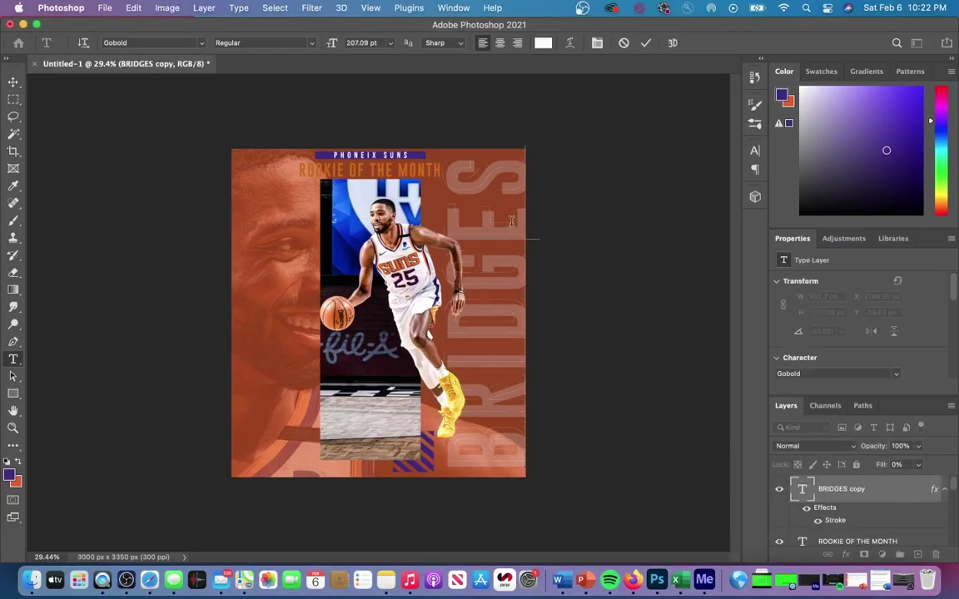
double_click(880, 496)
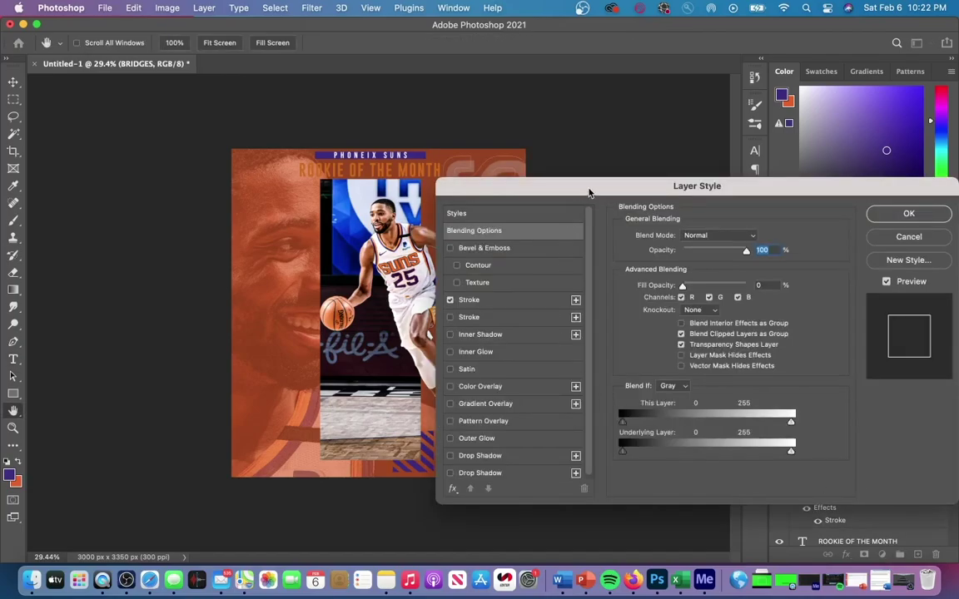
left_click_drag(588, 193, 704, 173)
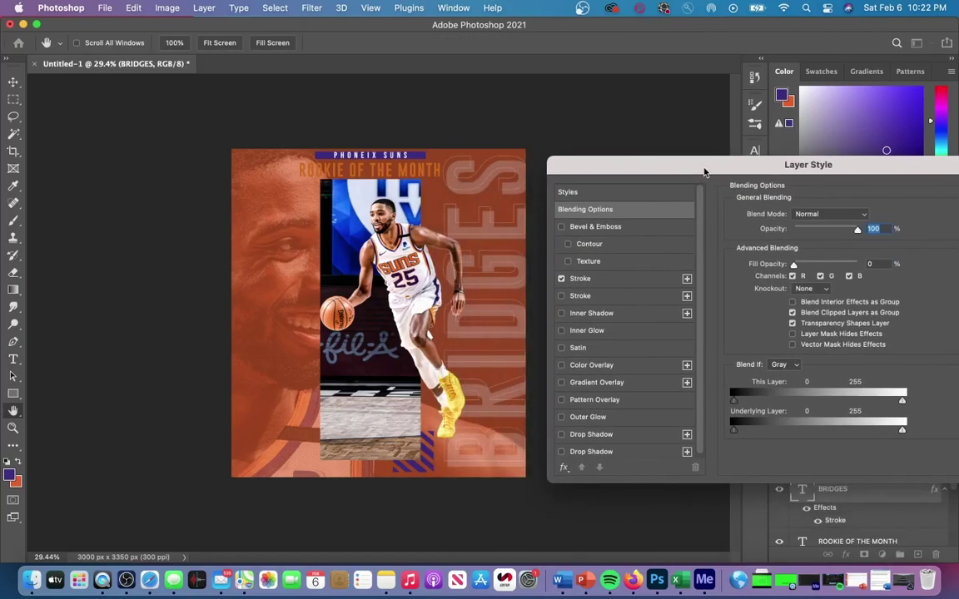
left_click(561, 280)
left_click_drag(871, 169, 686, 177)
left_click(821, 201)
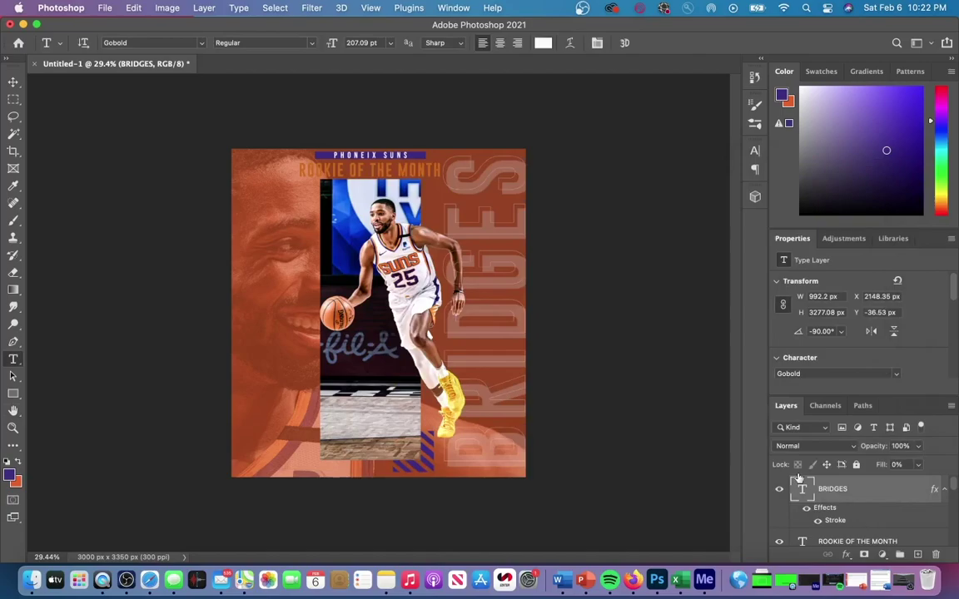
Hide and show again the lower faint BRIDGES text layer and the striped layer 15 to examine what each contributes.
left_click(781, 517)
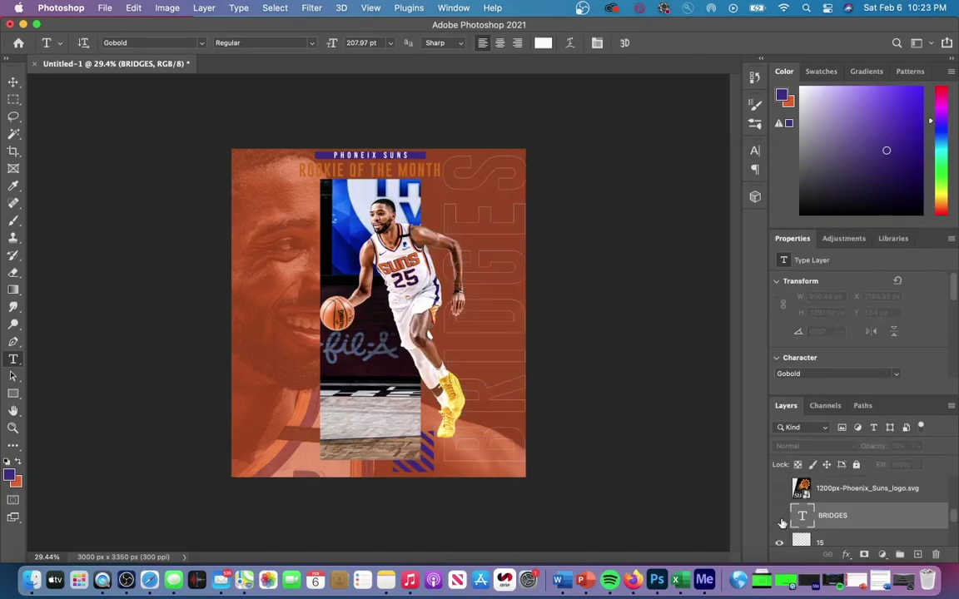
left_click(780, 517)
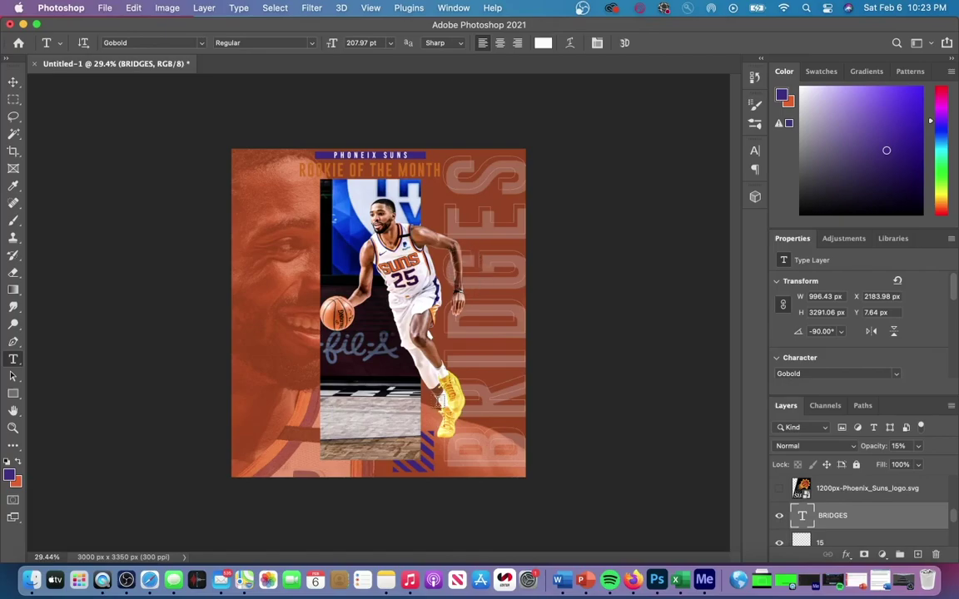
scroll(814, 516, "down", 1)
left_click(814, 516)
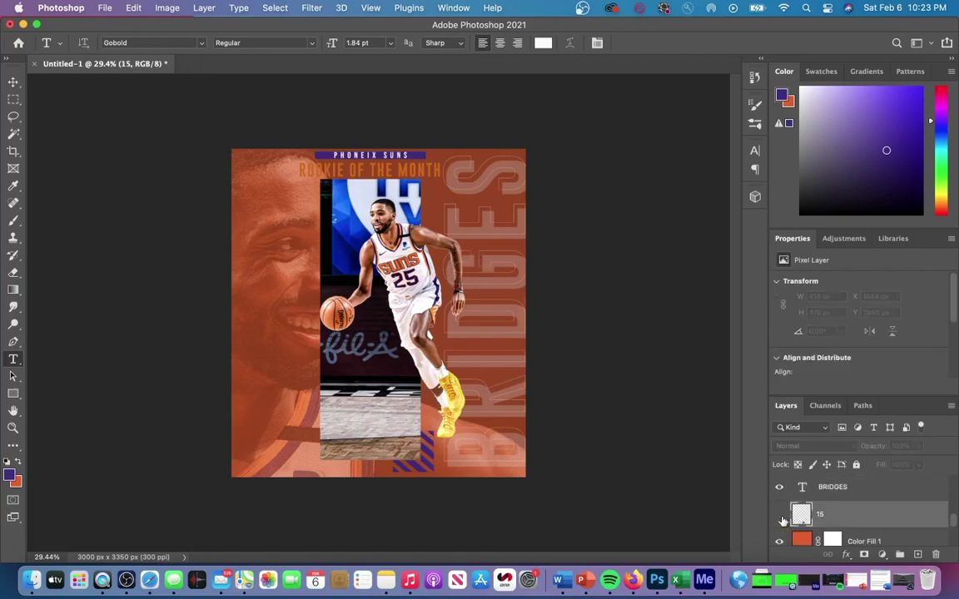
left_click(780, 516)
left_click(780, 516)
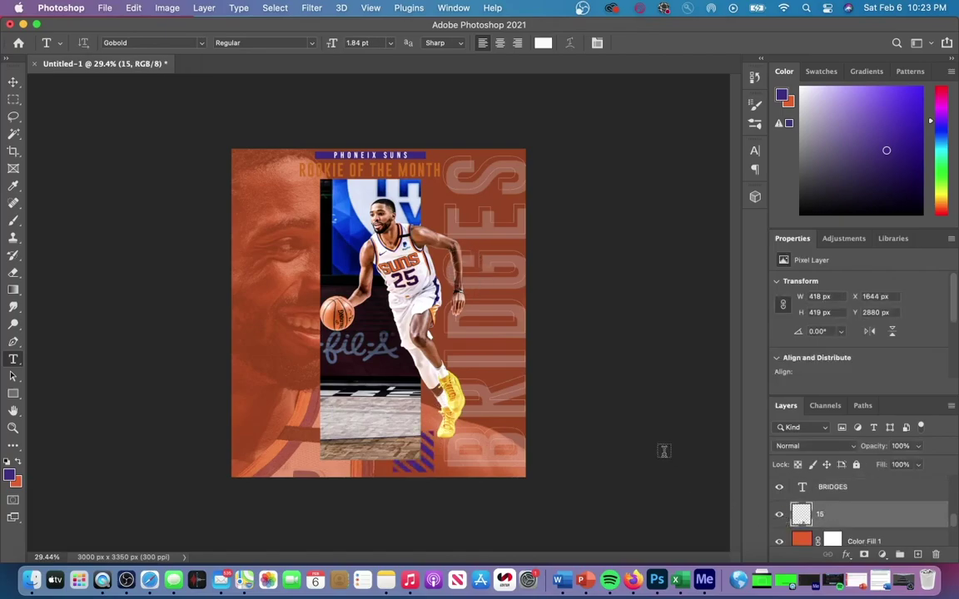